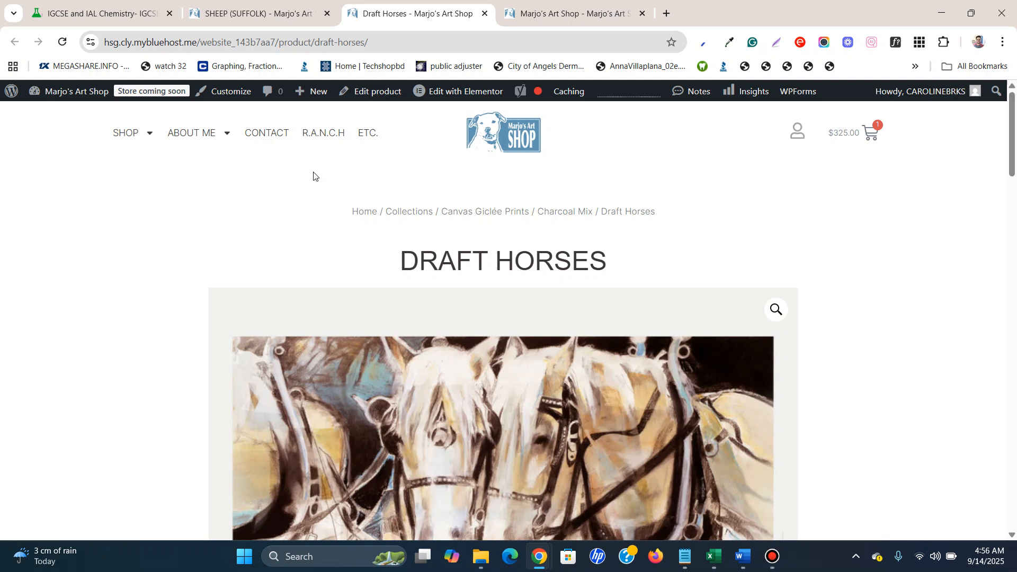
# Look over the Draft Horses product page, open its image in a new tab, and close that tab.
pyautogui.scroll(-7, 314, 171)
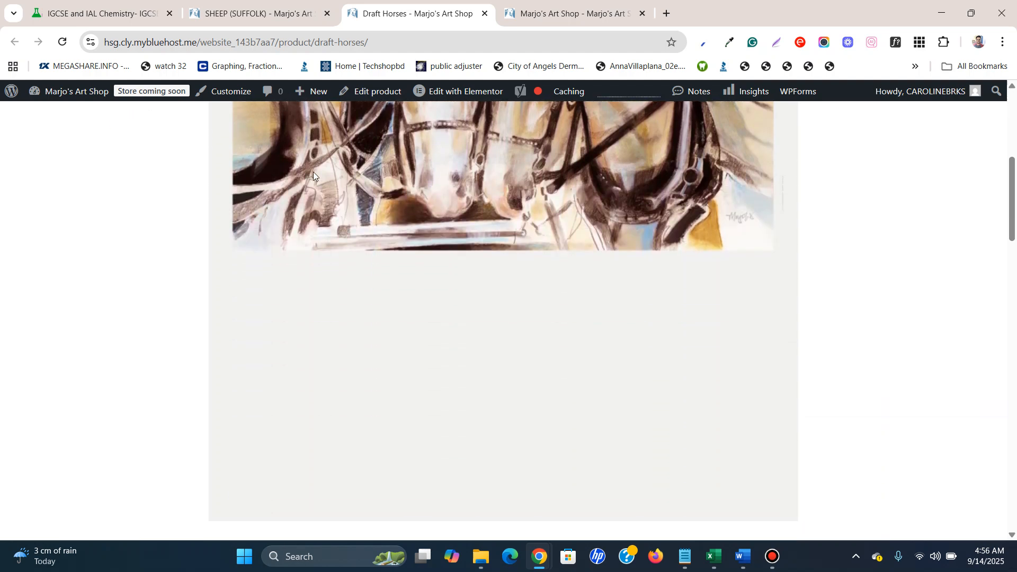
pyautogui.scroll(6, 313, 172)
pyautogui.scroll(1, 313, 172)
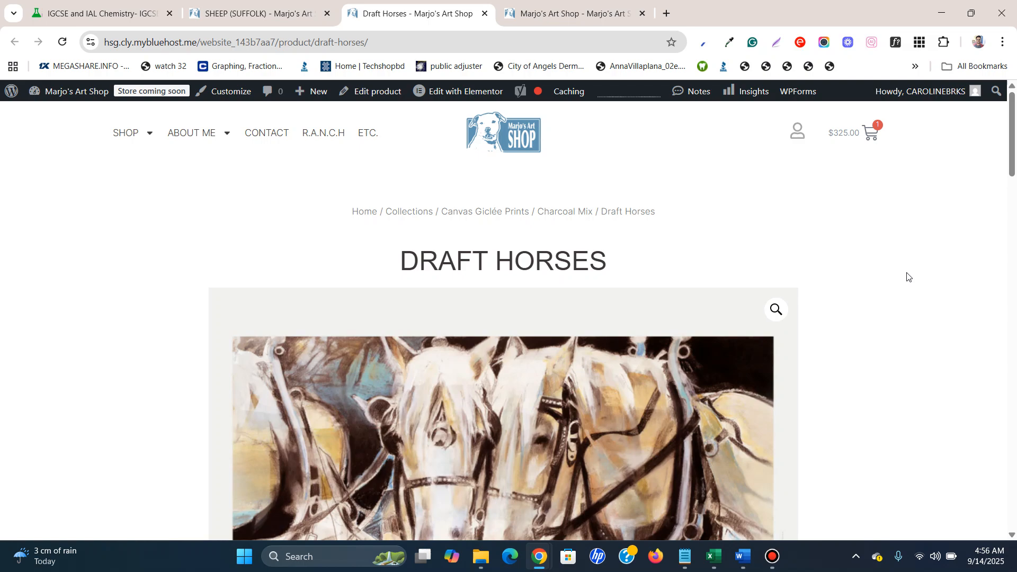
pyautogui.scroll(-5, 907, 274)
pyautogui.scroll(5, 907, 278)
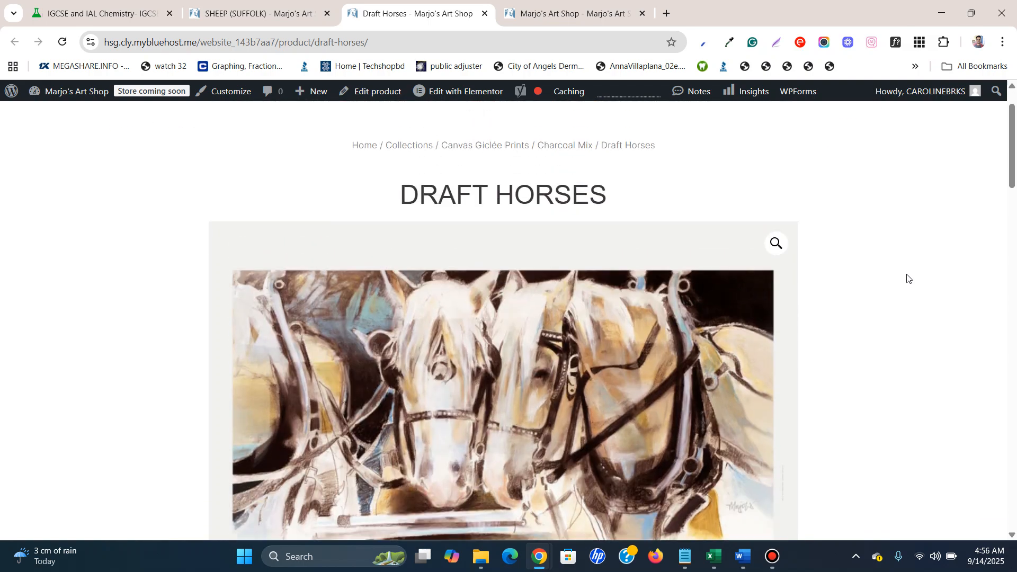
pyautogui.scroll(-5, 660, 219)
pyautogui.rightClick(625, 195)
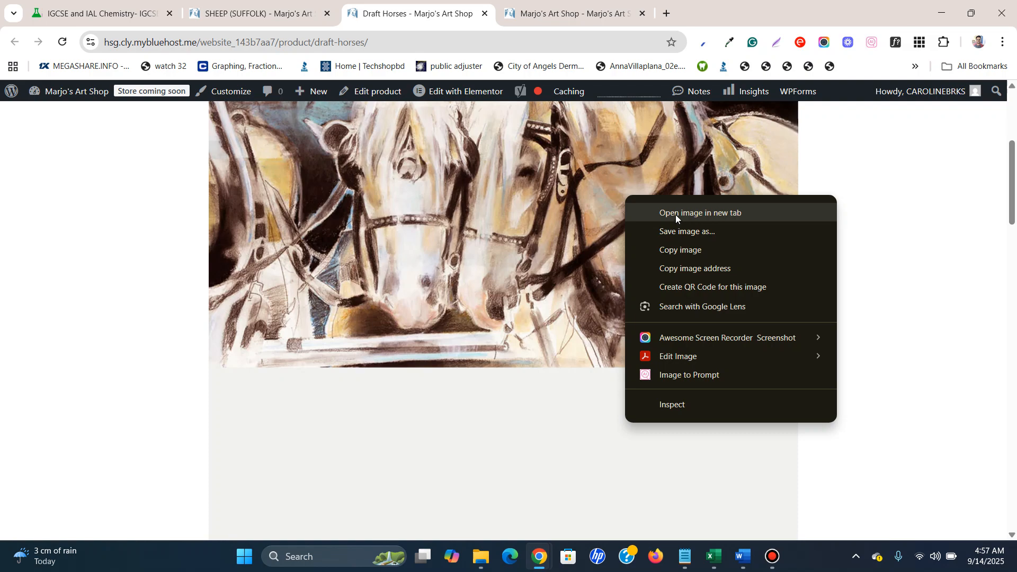
pyautogui.click(676, 215)
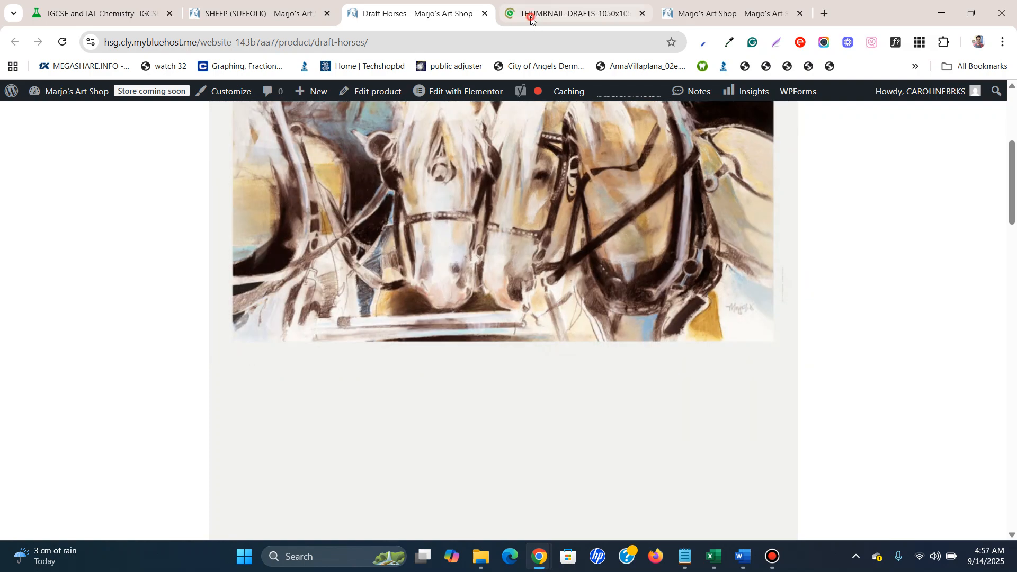
pyautogui.click(532, 20)
pyautogui.click(643, 13)
# Bring up the save dialog for the Draft Horses image and cancel it.
pyautogui.rightClick(624, 186)
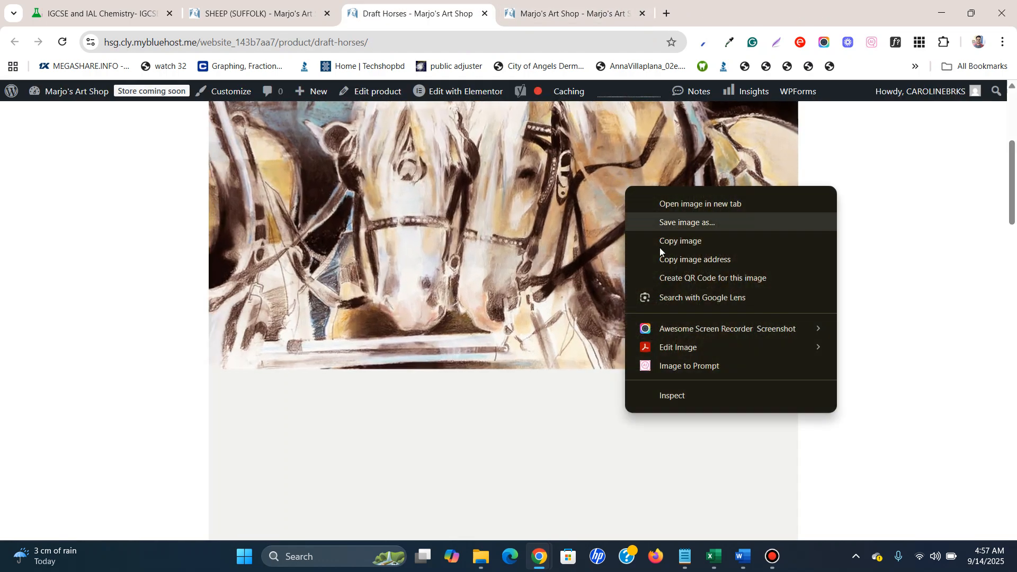
pyautogui.click(653, 219)
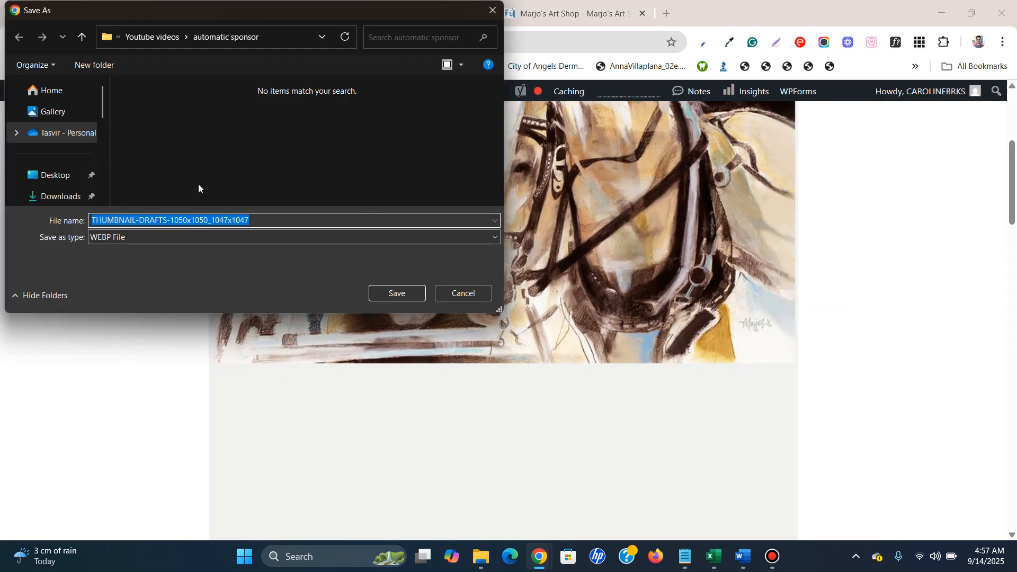
pyautogui.click(472, 295)
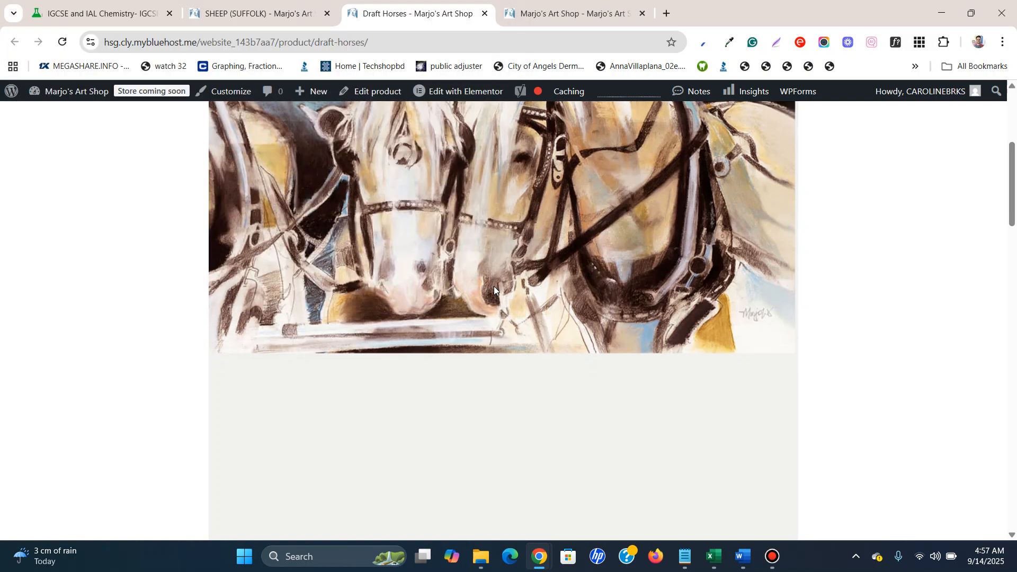
# Copy the short Draft Horses description, paste it into a new tab's address bar as a test, and close that tab.
pyautogui.scroll(-10, 494, 286)
pyautogui.moveTo(208, 200); pyautogui.dragTo(758, 257)
pyautogui.rightClick(615, 231)
pyautogui.click(630, 248)
pyautogui.click(666, 7)
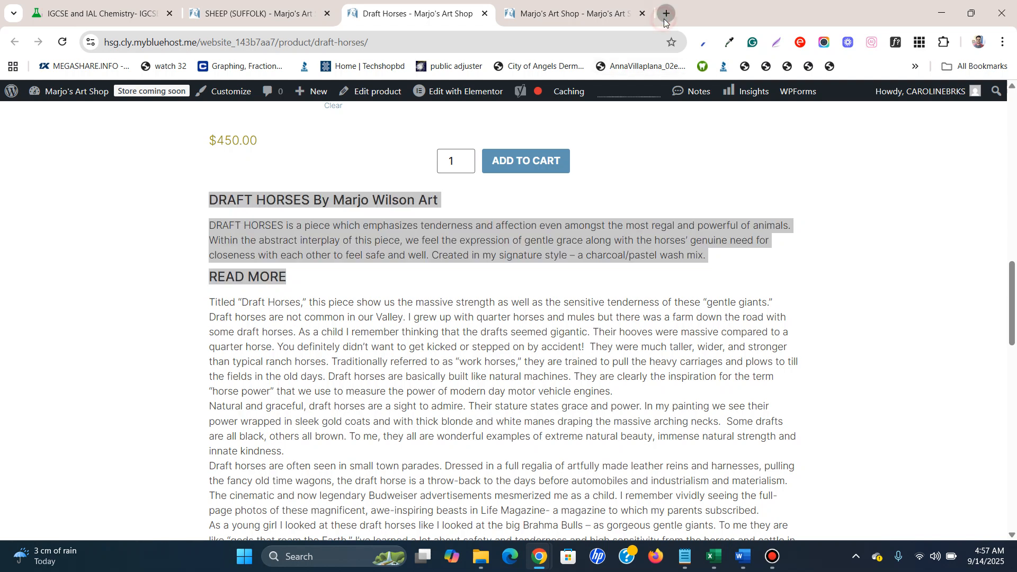
pyautogui.rightClick(628, 40)
pyautogui.click(666, 151)
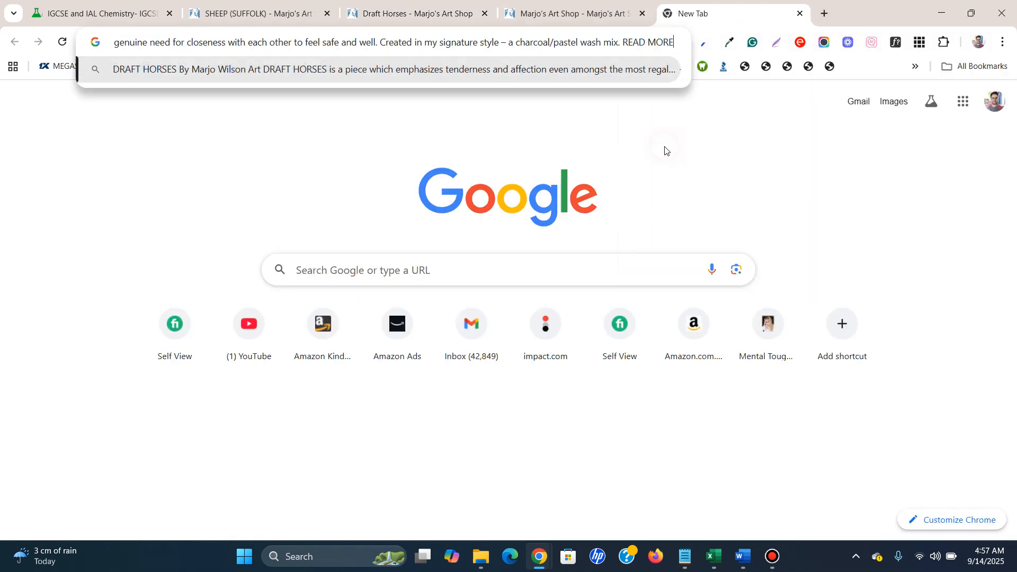
pyautogui.click(800, 13)
pyautogui.click(531, 193)
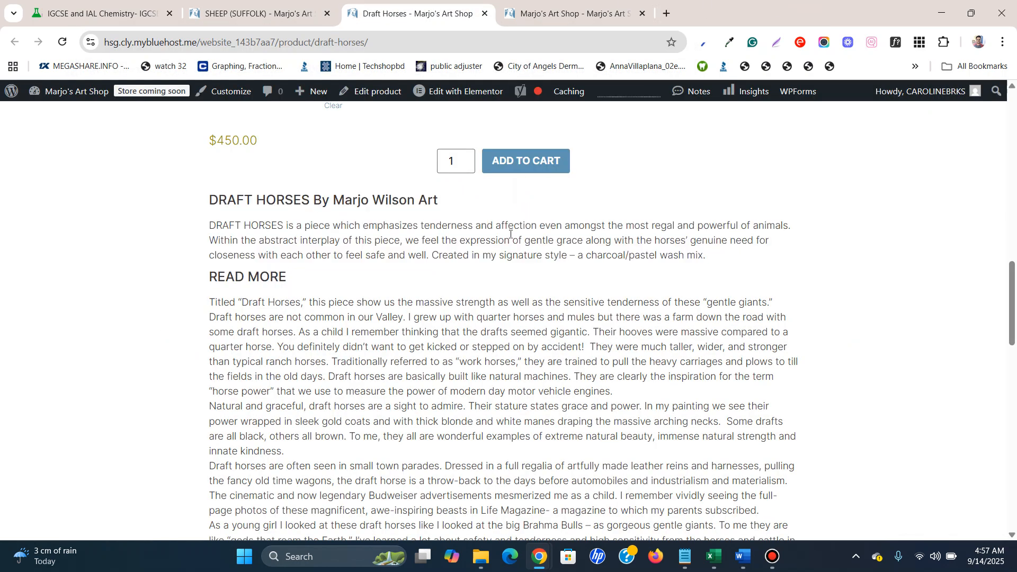
pyautogui.scroll(-15, 496, 288)
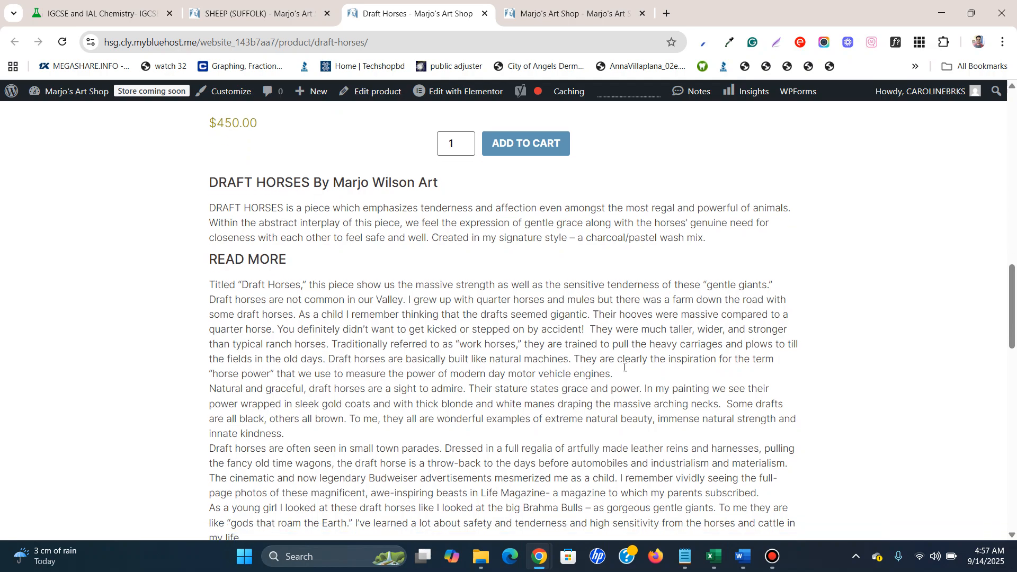
pyautogui.scroll(20, 624, 367)
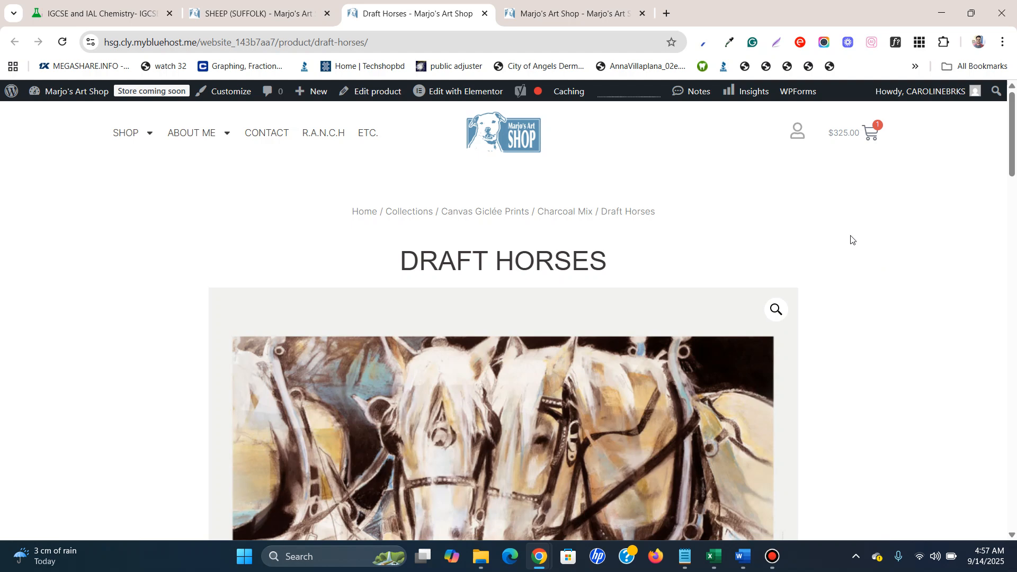
# Switch to the IGCSE and IAL Chemistry site and open the Edexcel IGCSE Organic Chemistry notes article.
pyautogui.click(109, 3)
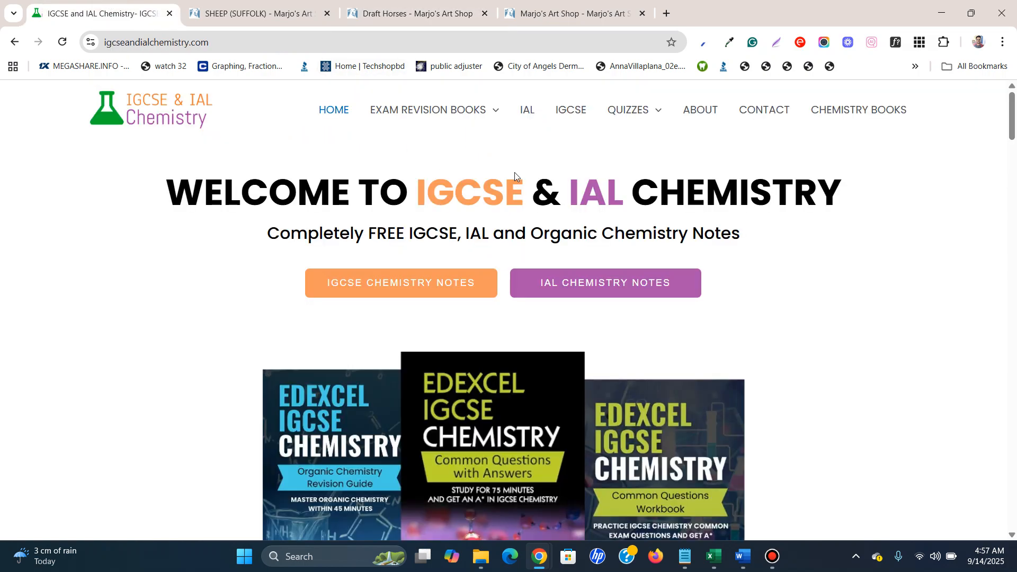
pyautogui.scroll(-4, 440, 148)
pyautogui.scroll(4, 444, 157)
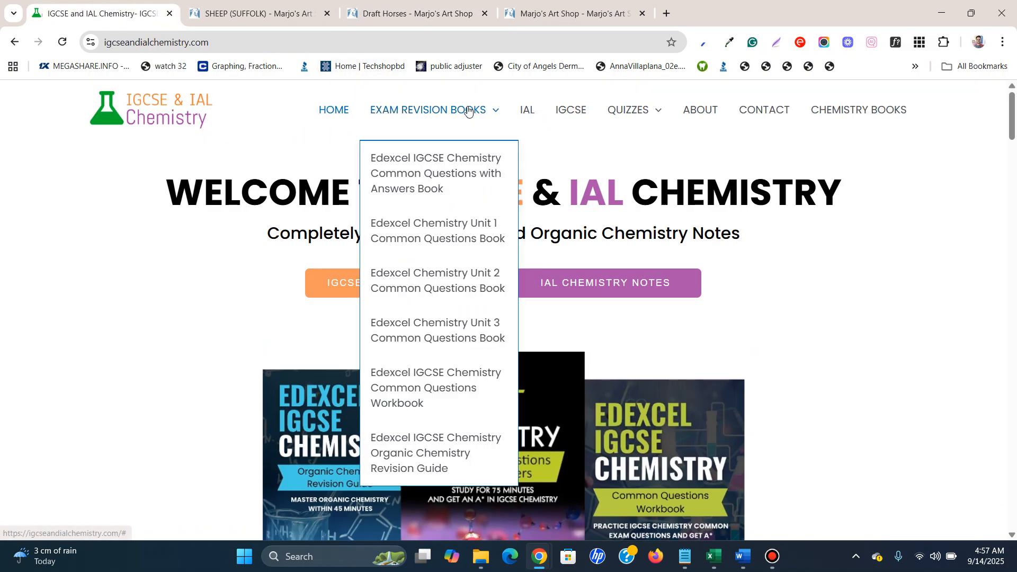
pyautogui.scroll(-7, 705, 250)
pyautogui.scroll(-4, 707, 252)
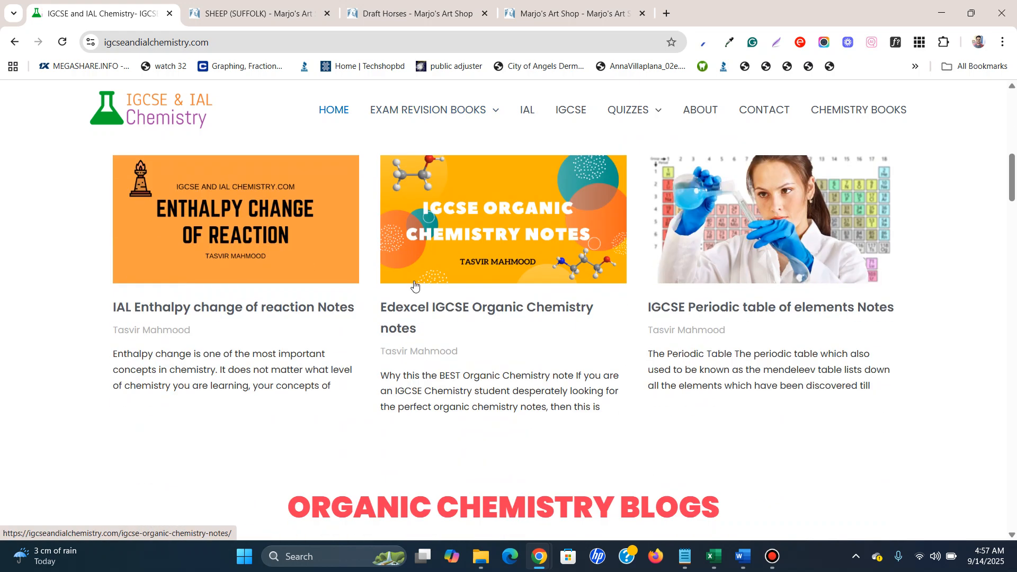
pyautogui.click(422, 310)
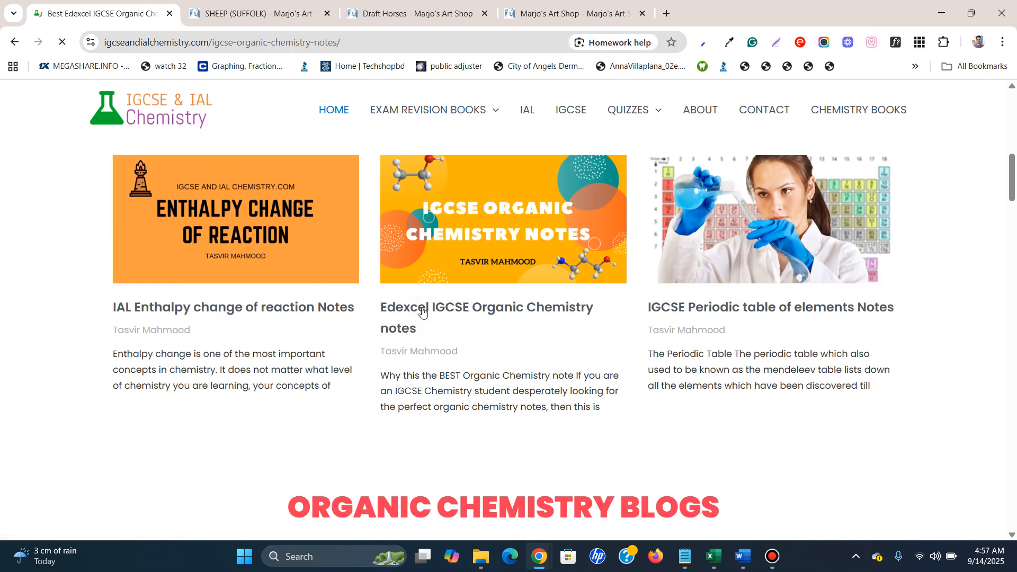
# Try to bring up the context menu on the organic chemistry article's introduction.
pyautogui.scroll(-4, 382, 294)
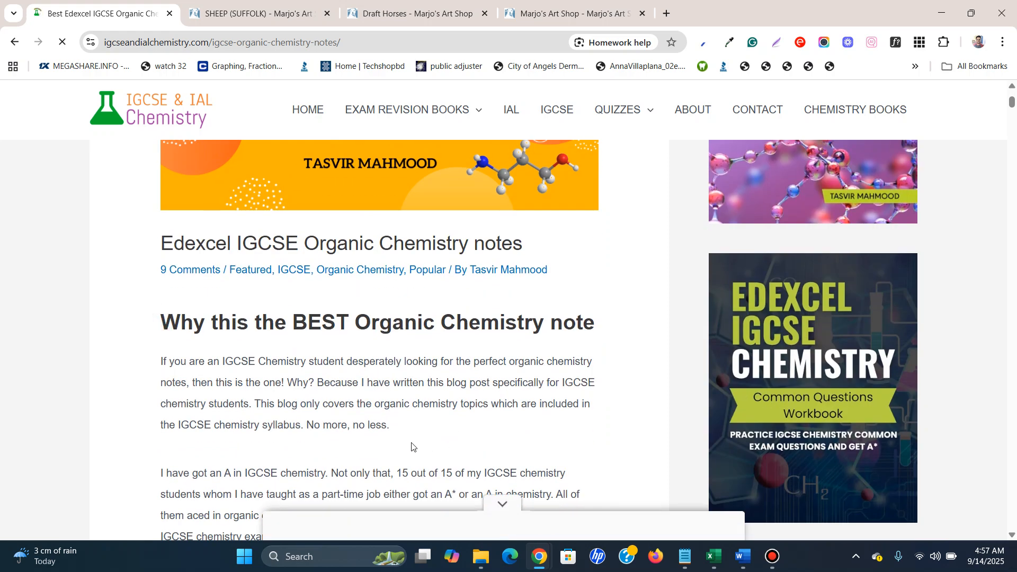
pyautogui.scroll(-1, 205, 336)
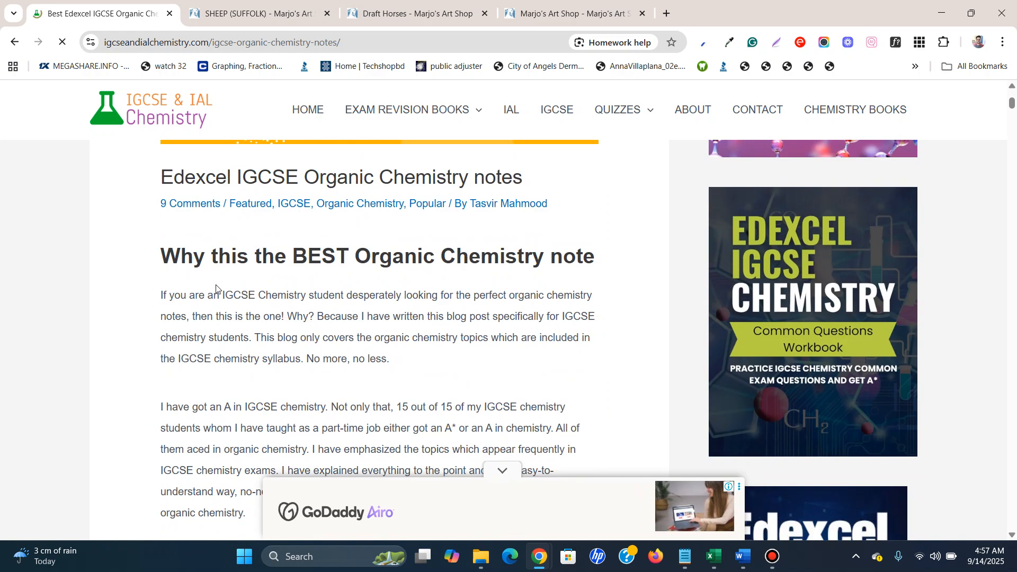
pyautogui.rightClick(216, 287)
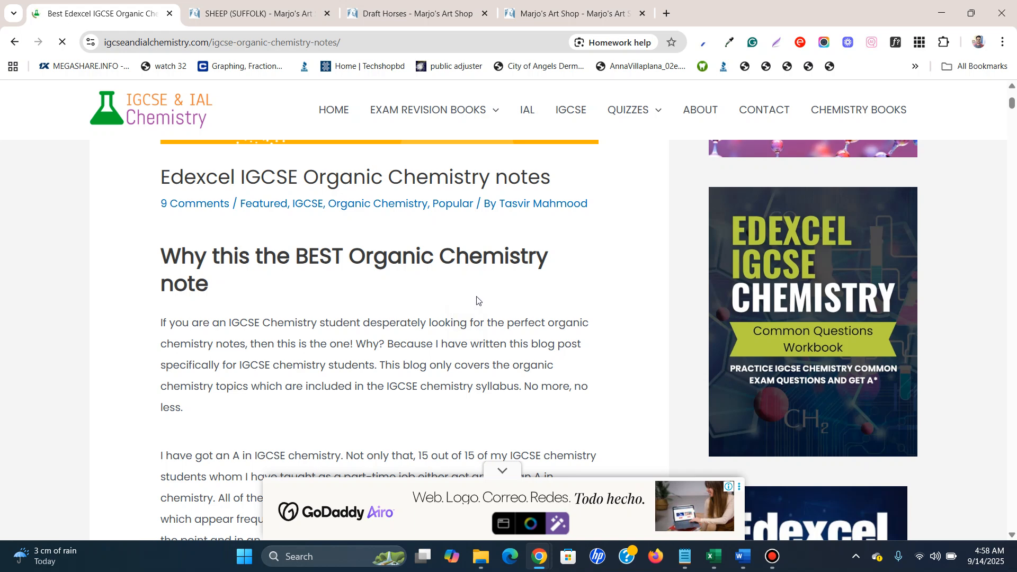
pyautogui.rightClick(475, 298)
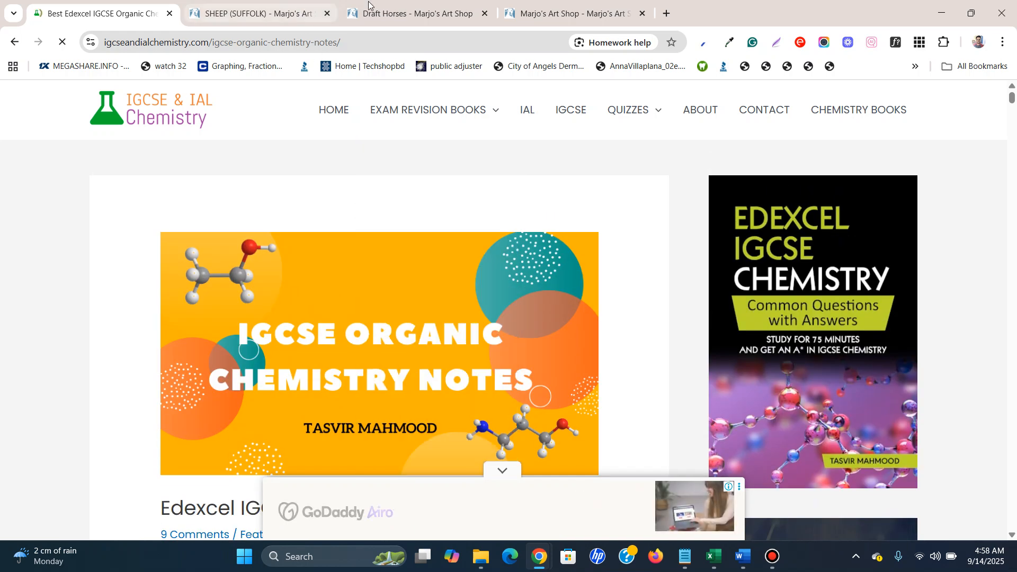
# Open the WordPress dashboard of Marjo's Art Shop from the SHEEP (SUFFOLK) page and close the chemistry site.
pyautogui.click(413, 14)
pyautogui.click(242, 6)
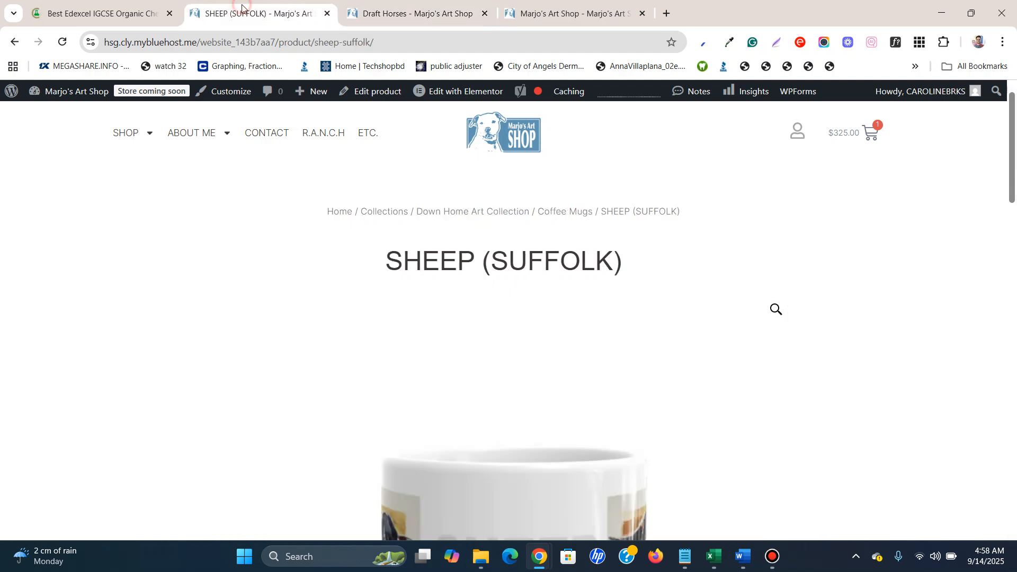
pyautogui.moveTo(95, 97)
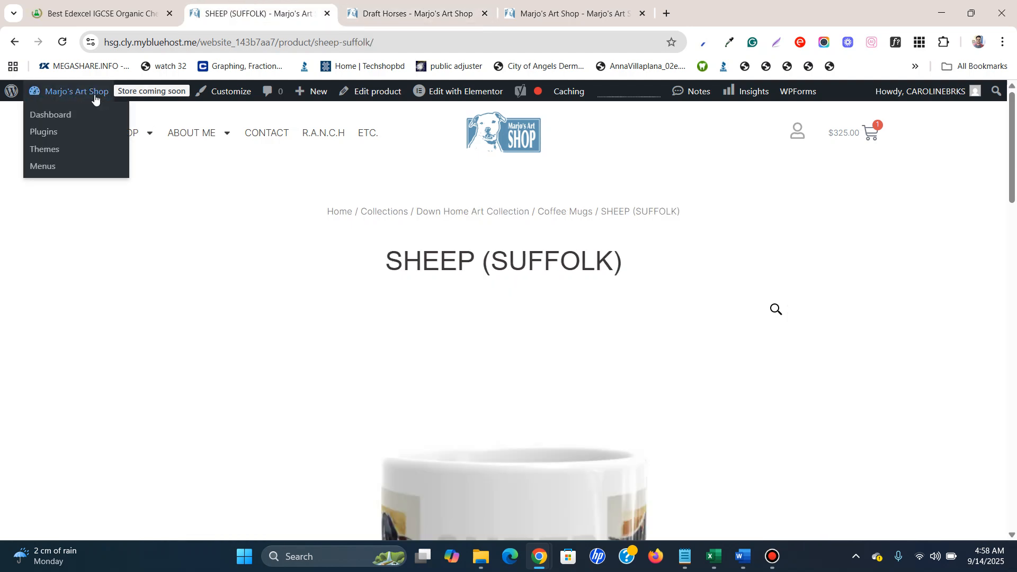
pyautogui.click(69, 117)
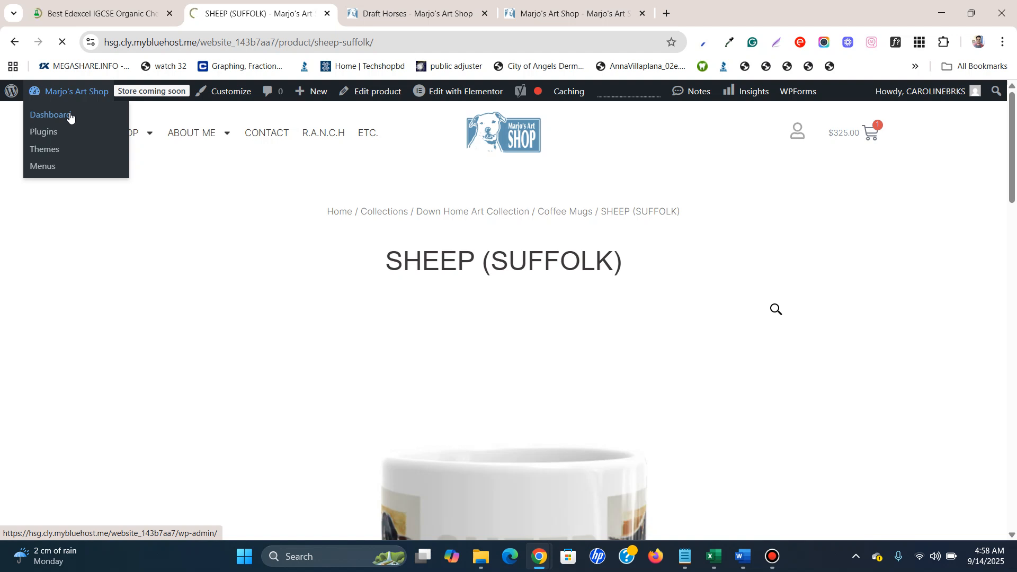
pyautogui.click(137, 14)
pyautogui.click(170, 13)
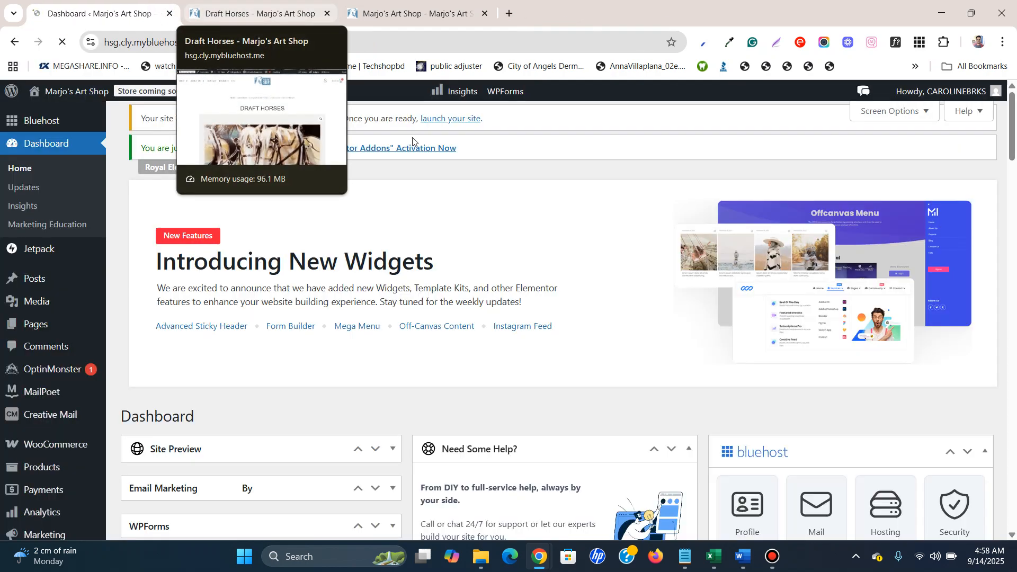
# Open the page for adding a new plugin from the WordPress dashboard.
pyautogui.scroll(-3, 435, 160)
pyautogui.scroll(2, 437, 160)
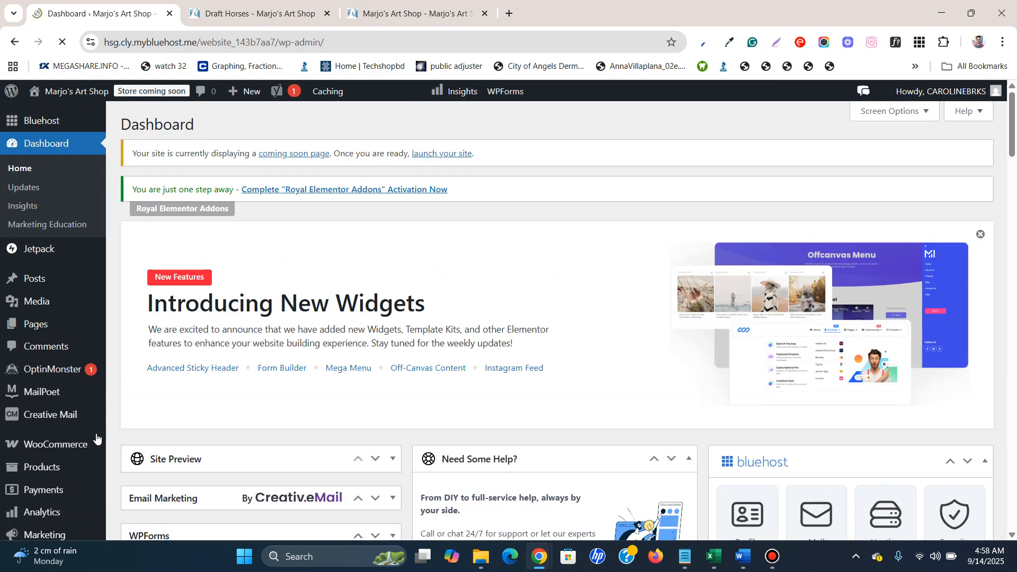
pyautogui.scroll(-2, 97, 439)
pyautogui.moveTo(89, 434)
pyautogui.scroll(-3, 88, 433)
pyautogui.moveTo(75, 404)
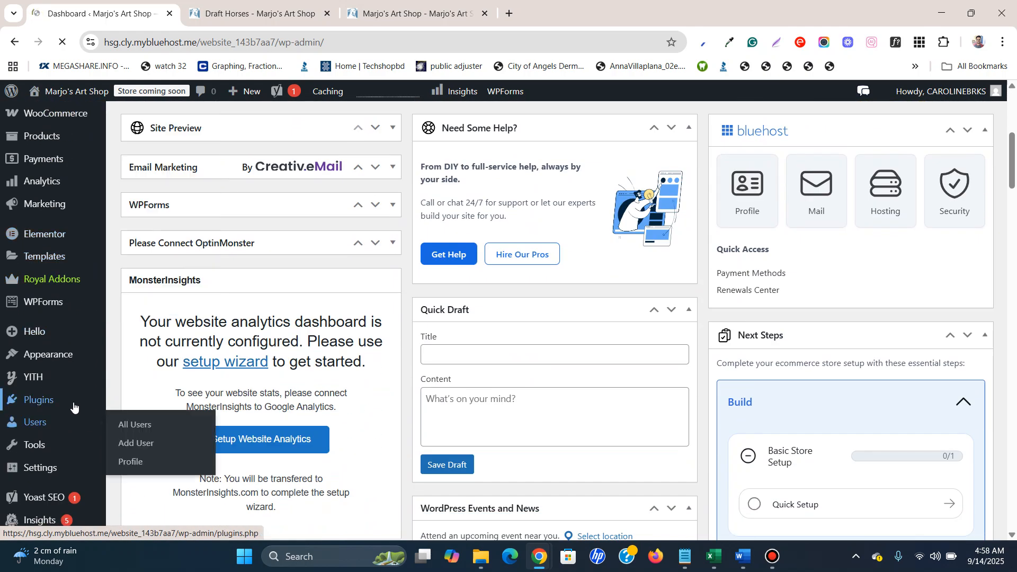
pyautogui.click(135, 422)
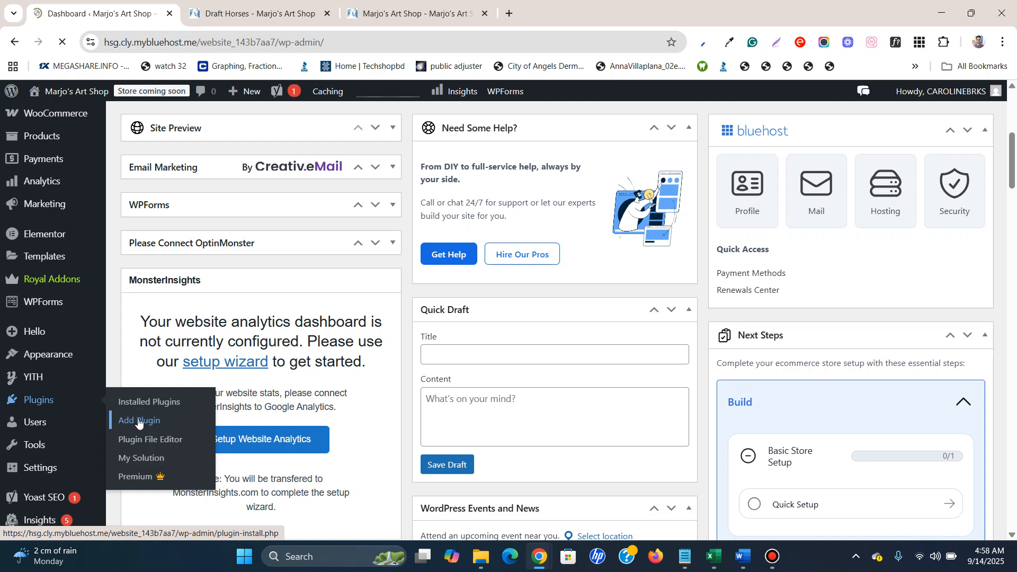
pyautogui.scroll(5, 570, 234)
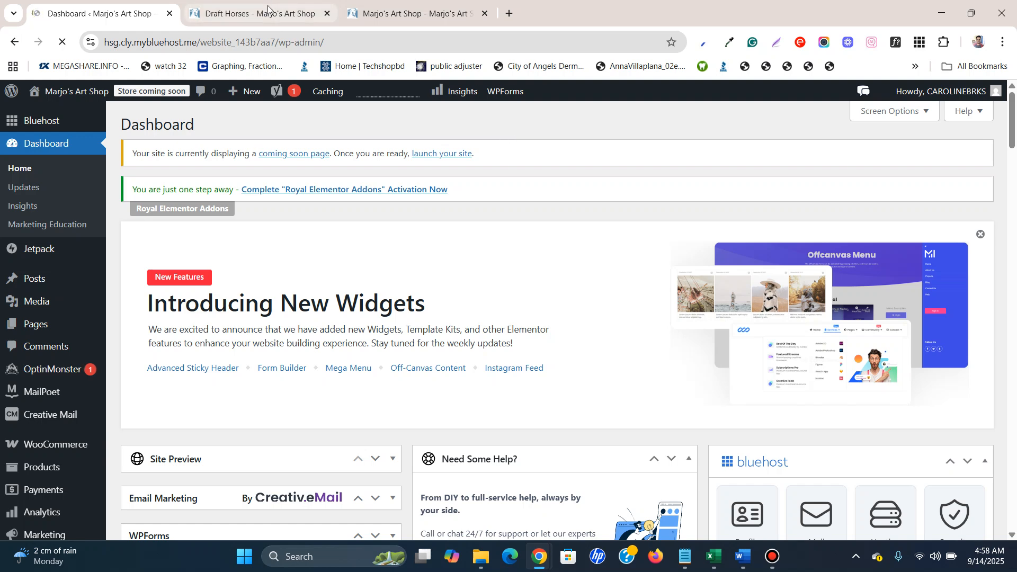
# Test selecting the welcome text on the Marjo's Art Shop home page, then clear the selection.
pyautogui.click(394, 13)
pyautogui.scroll(-6, 484, 343)
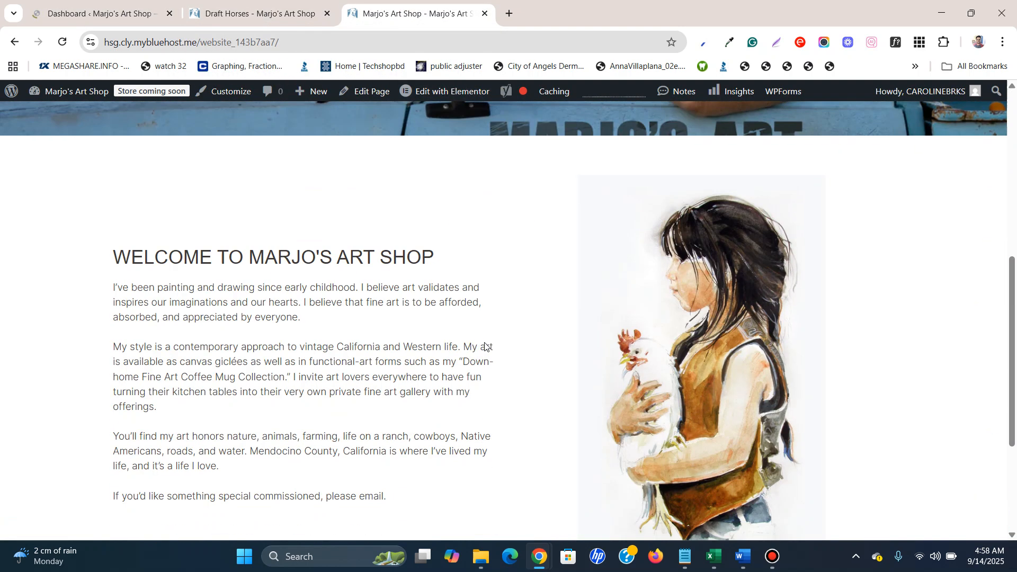
pyautogui.moveTo(96, 262); pyautogui.dragTo(440, 509)
pyautogui.click(438, 507)
# Return to the Add Plugins page, look through the Bluehost solutions, and show the Popular plugins.
pyautogui.click(62, 2)
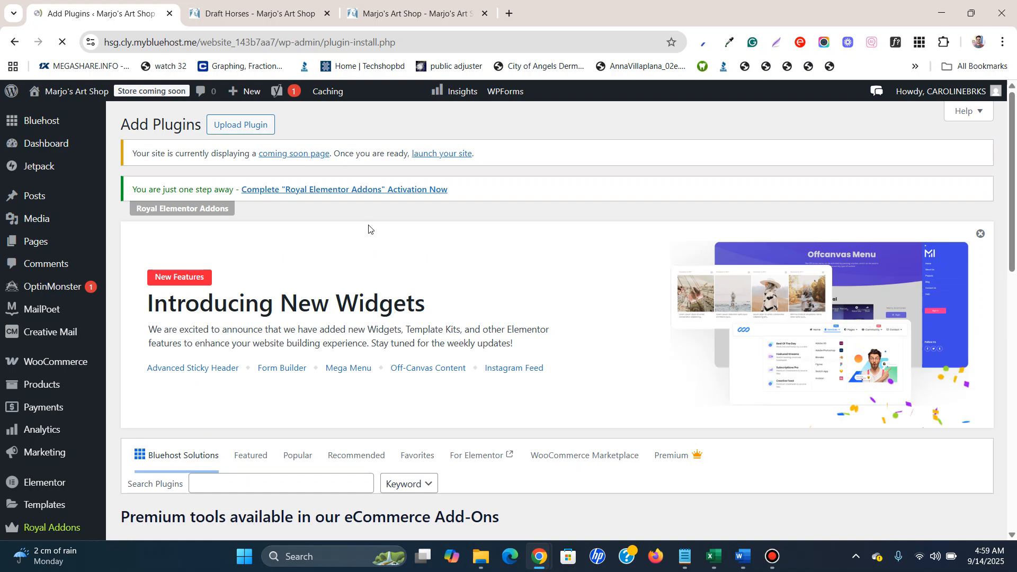
pyautogui.scroll(-7, 412, 190)
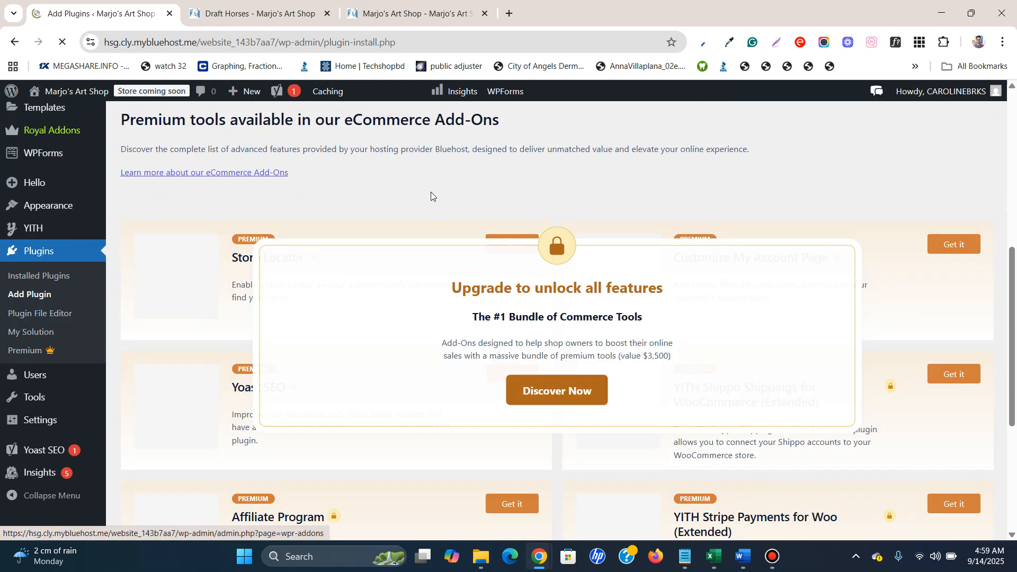
pyautogui.scroll(5, 445, 200)
pyautogui.scroll(-6, 445, 200)
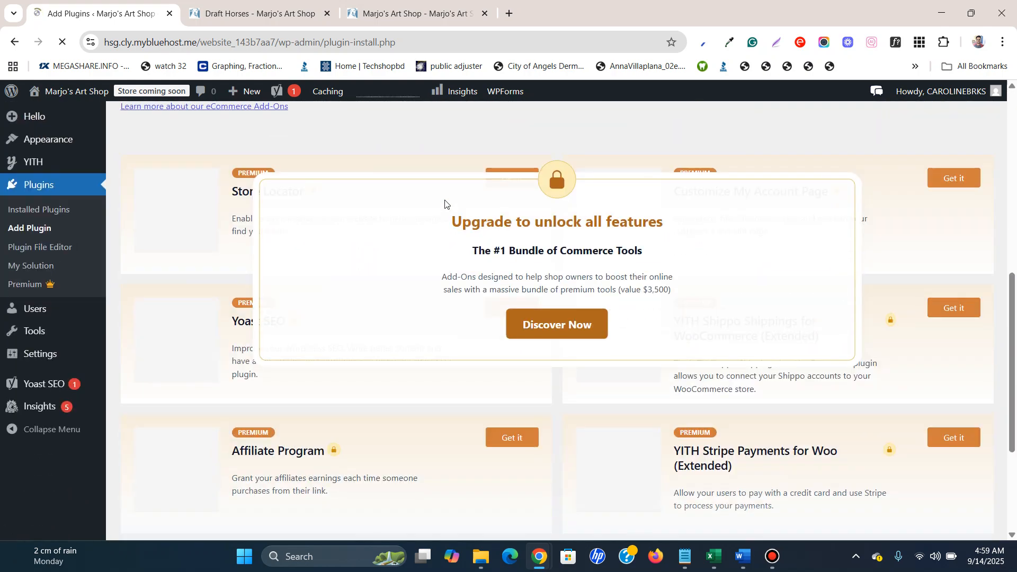
pyautogui.scroll(-4, 445, 200)
pyautogui.scroll(12, 445, 205)
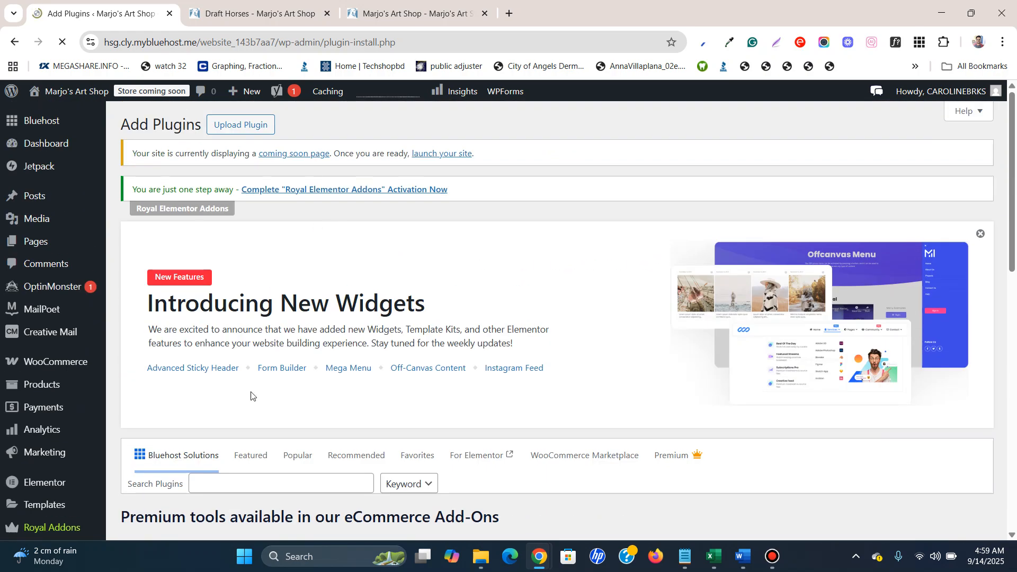
pyautogui.click(290, 456)
pyautogui.scroll(-7, 343, 303)
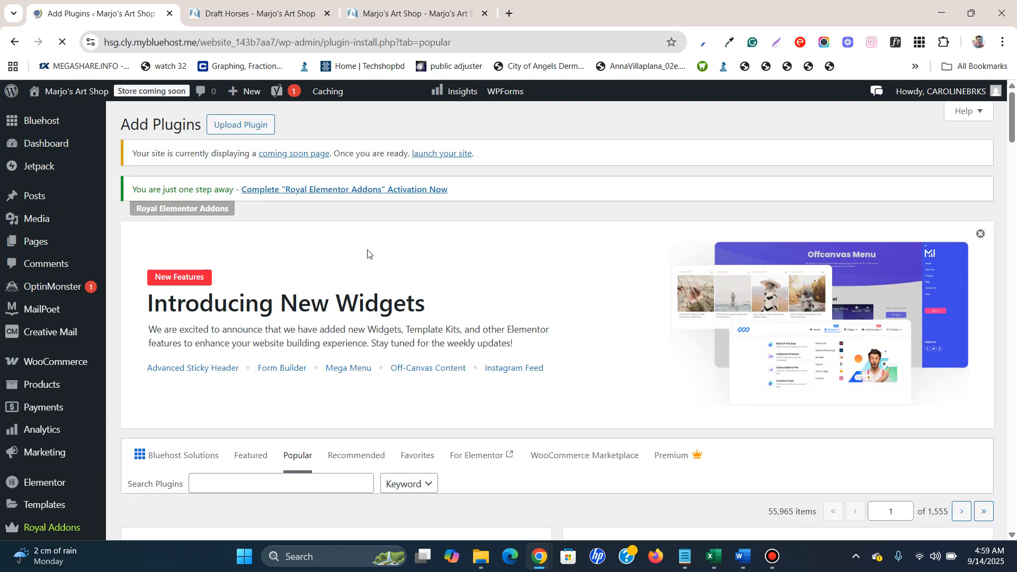
# Search the plugins for "disable right click", and install and activate WP Content Copy Protection & No Right Click.
pyautogui.scroll(-5, 367, 254)
pyautogui.click(316, 218)
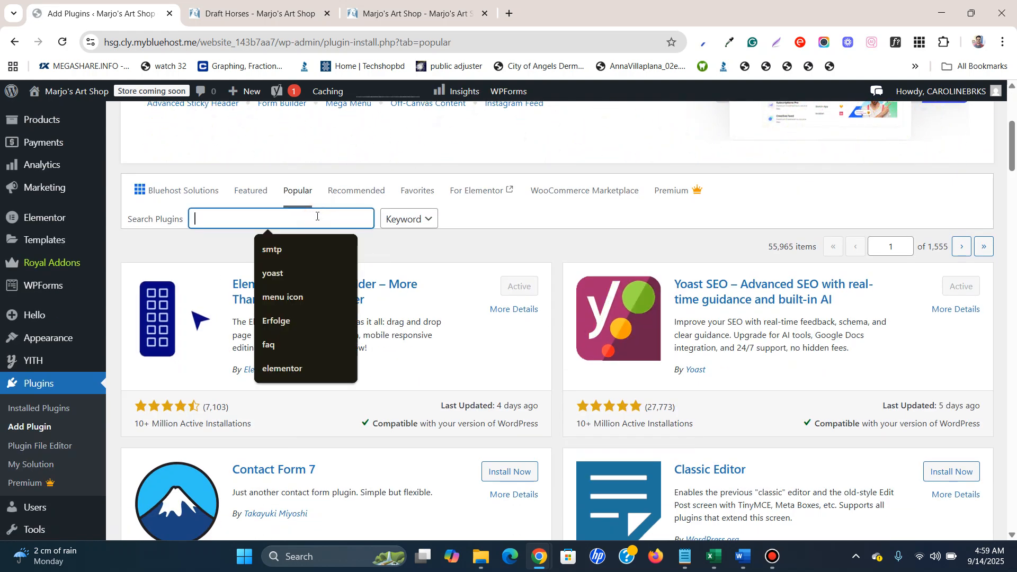
pyautogui.write('disable ')
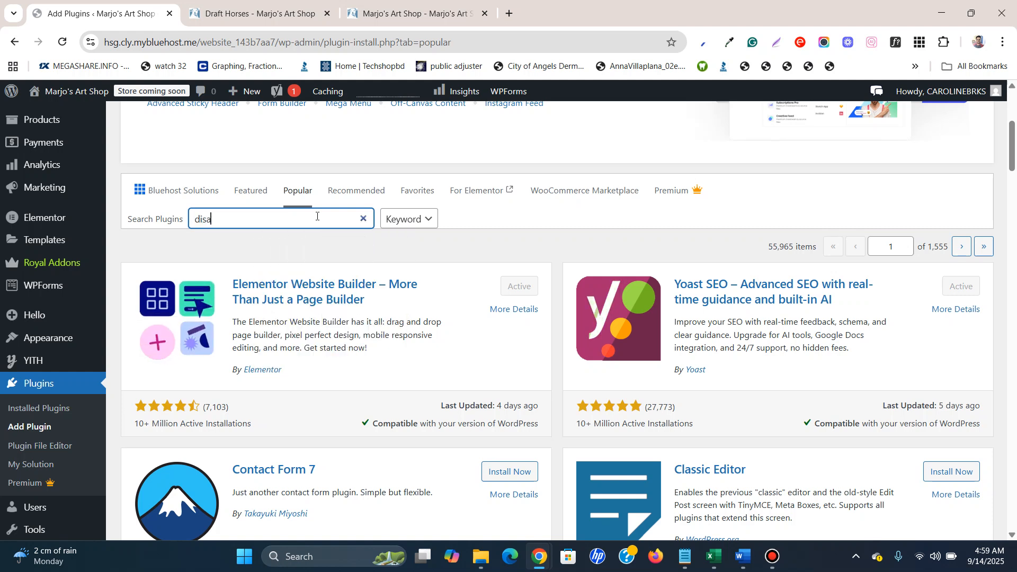
pyautogui.write('right click')
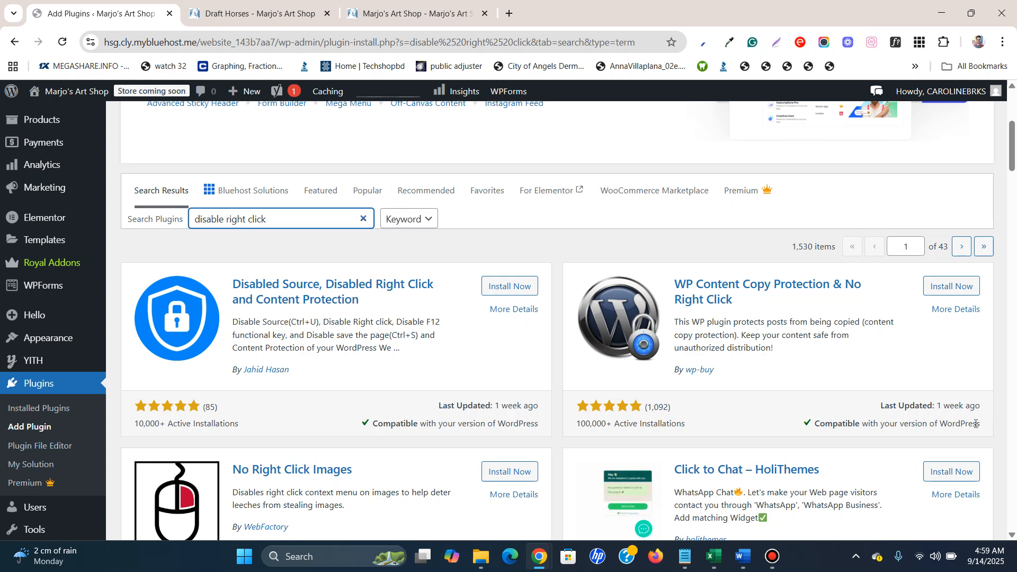
pyautogui.click(957, 296)
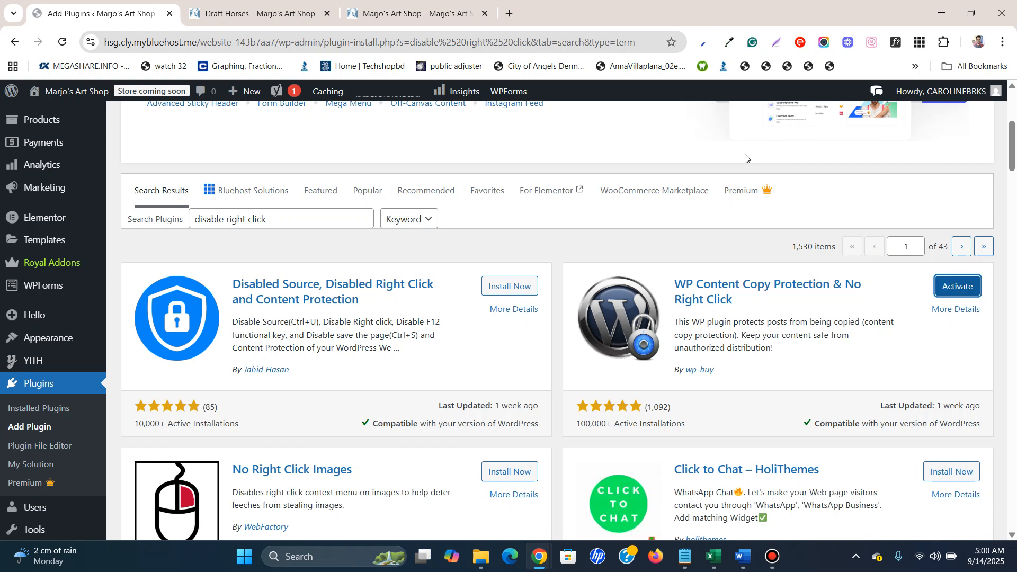
pyautogui.click(963, 281)
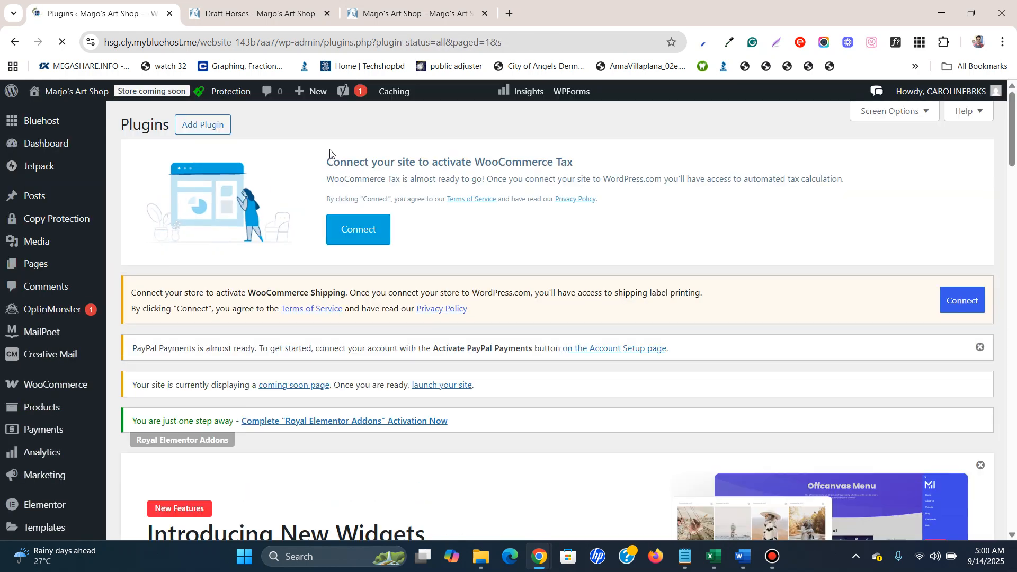
# Open the Copy Protection plugin's settings page and review the basic-layer protection options in its main settings.
pyautogui.moveTo(95, 220)
pyautogui.click(131, 227)
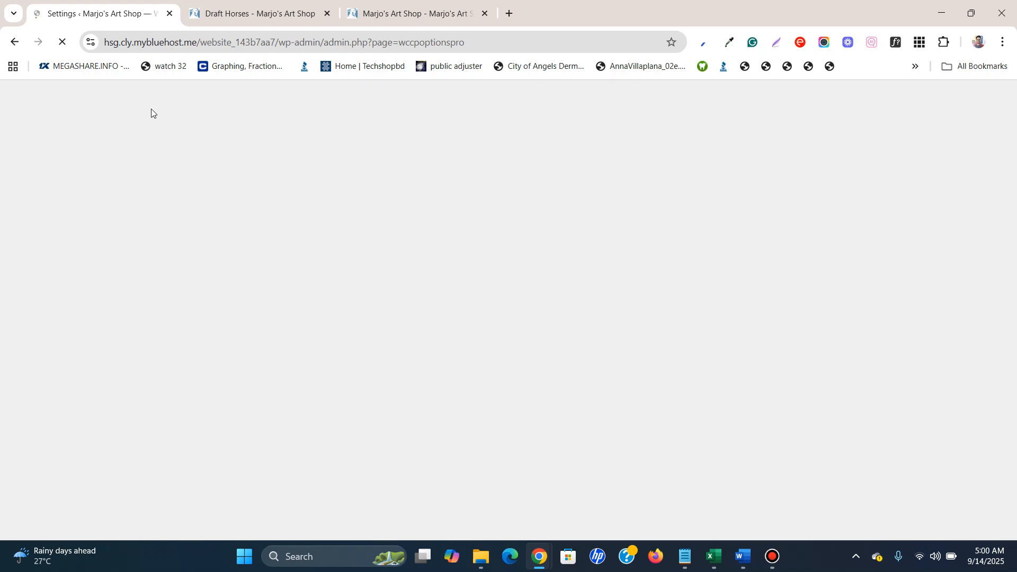
pyautogui.click(215, 20)
pyautogui.click(345, 9)
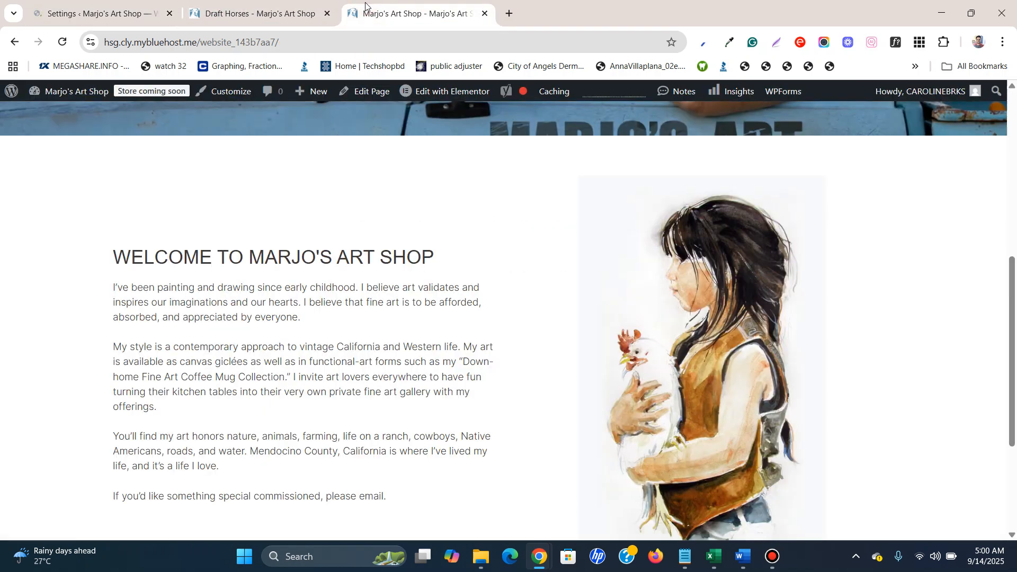
pyautogui.click(98, 11)
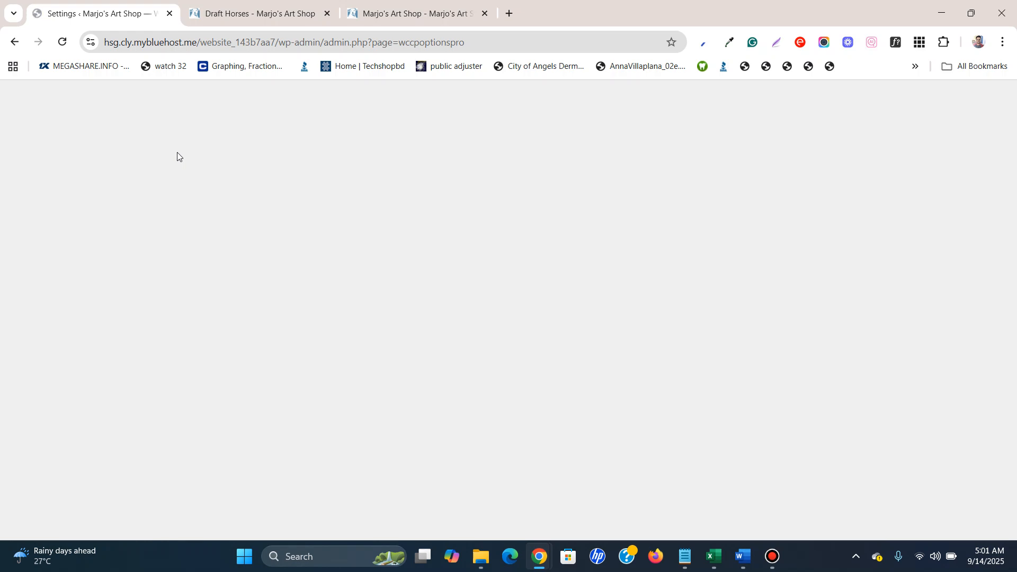
pyautogui.scroll(-5, 261, 199)
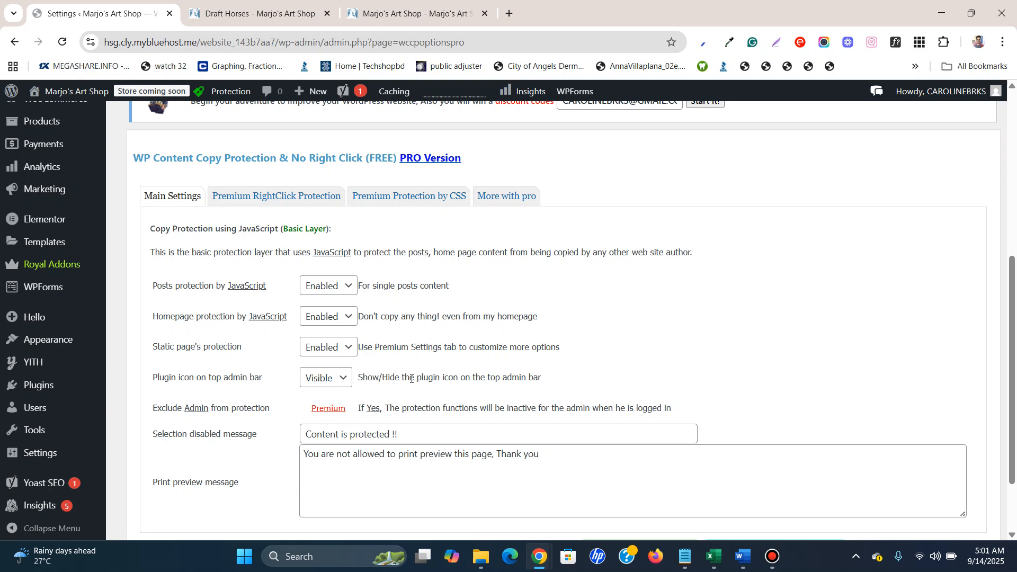
pyautogui.scroll(1, 416, 374)
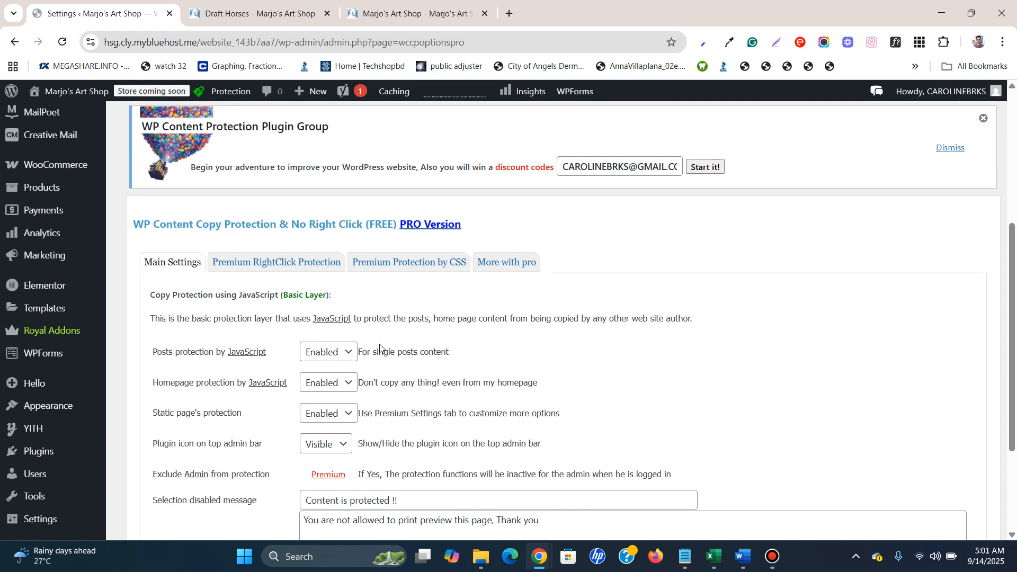
# Test the context menu on the painting and the selection of the title on the open Draft Horses product page.
pyautogui.click(224, 3)
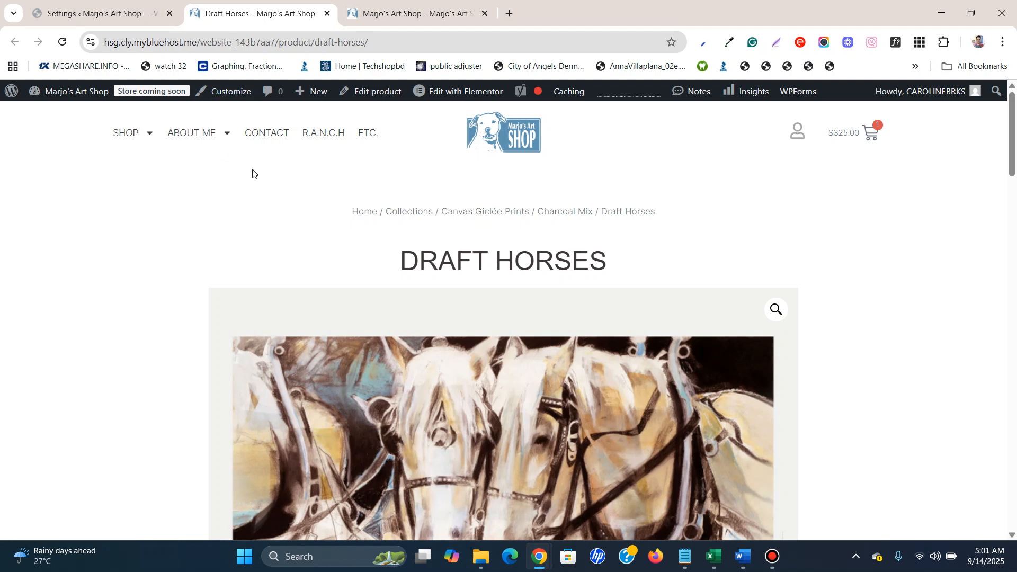
pyautogui.rightClick(487, 312)
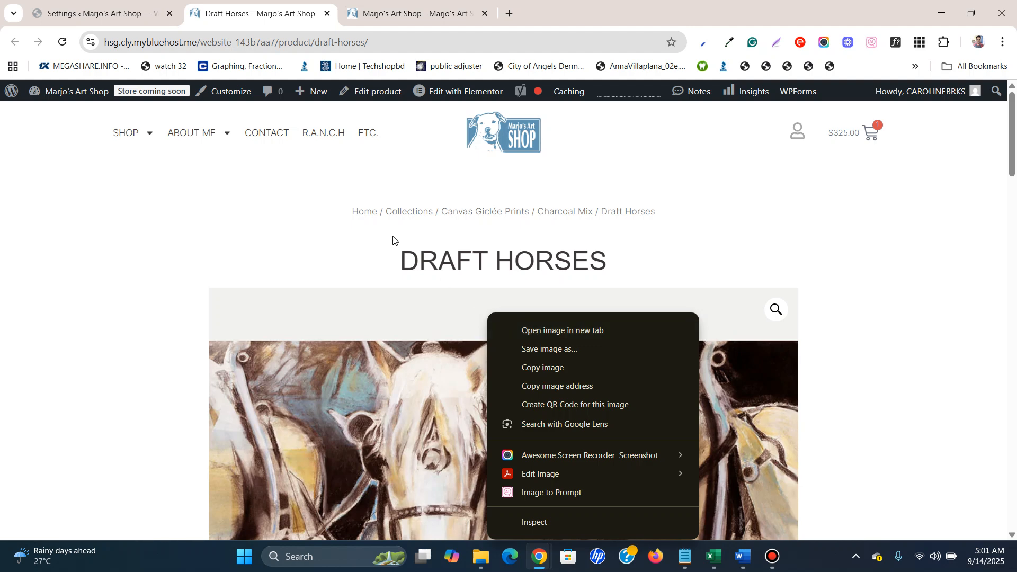
pyautogui.doubleClick(459, 265)
pyautogui.click(460, 265)
pyautogui.click(458, 263)
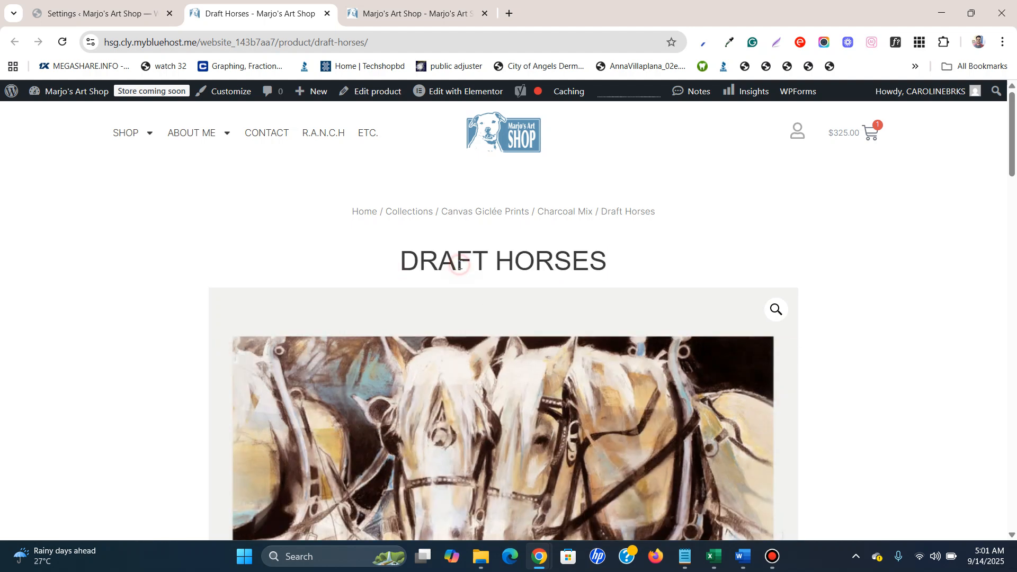
# Reload the Draft Horses page and retest selecting its title and opening the context menu on the painting.
pyautogui.click(62, 42)
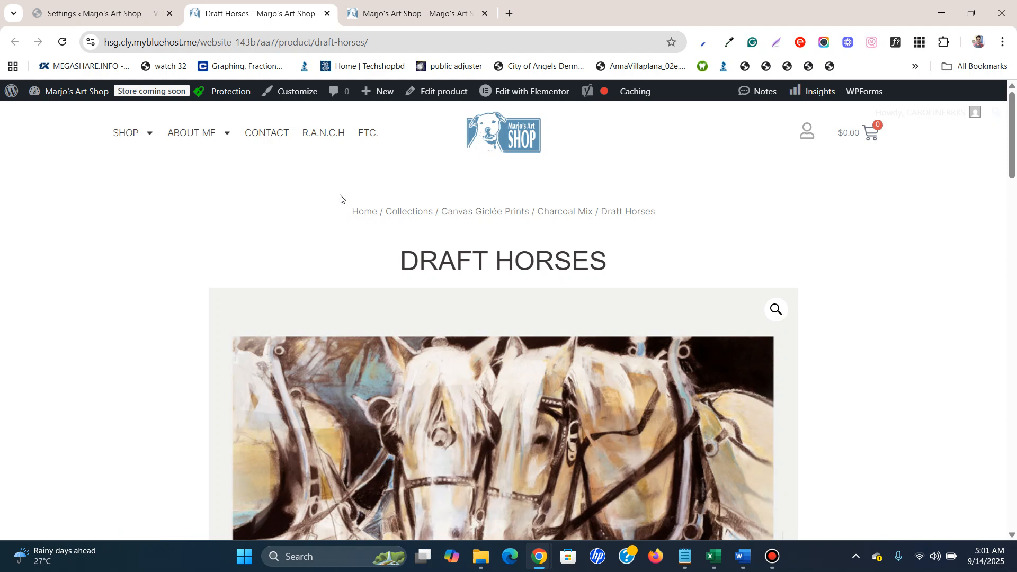
pyautogui.moveTo(410, 264); pyautogui.dragTo(608, 261)
pyautogui.click(345, 268)
pyautogui.scroll(-5, 652, 249)
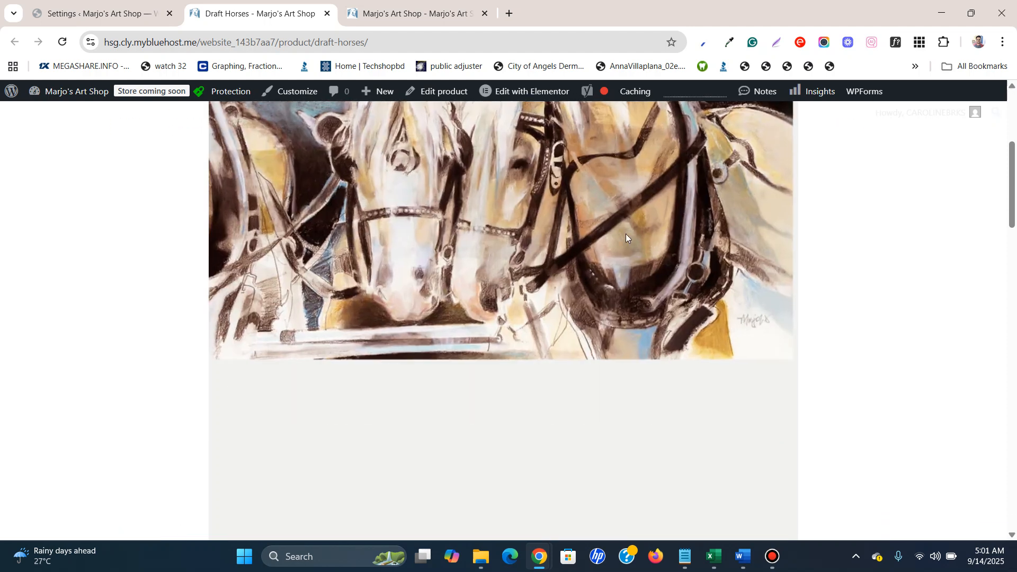
pyautogui.rightClick(596, 207)
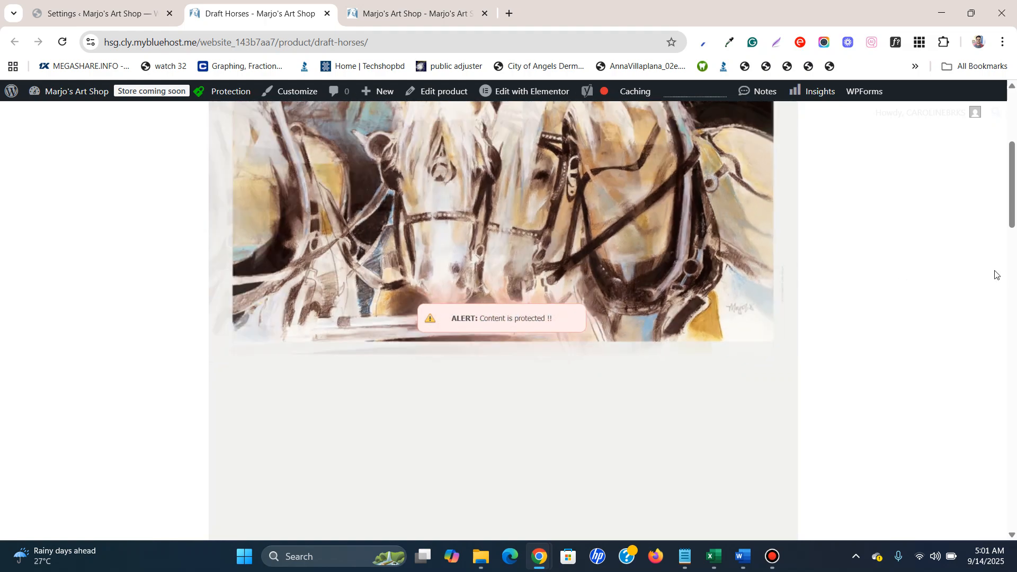
pyautogui.scroll(5, 996, 271)
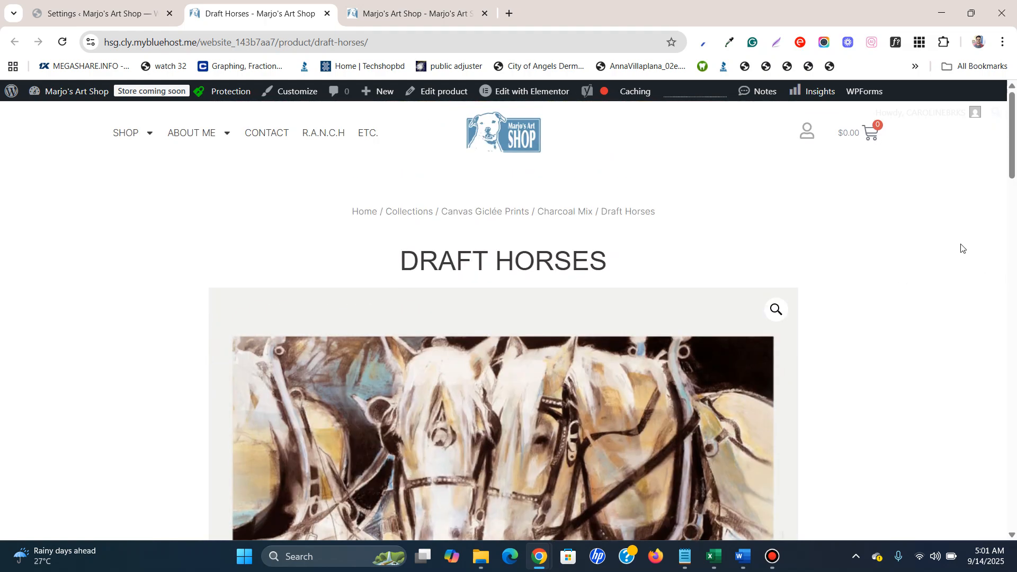